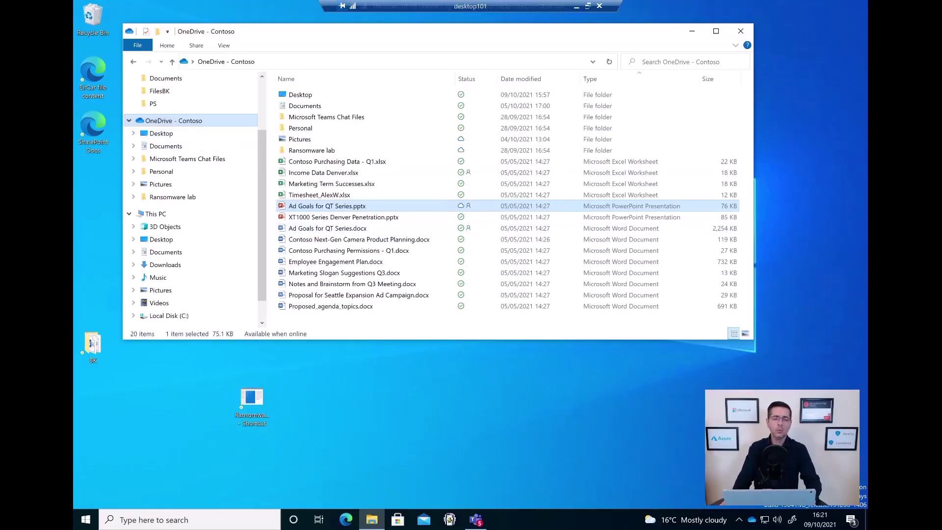
Browse the intact OneDrive - Contoso files between Income Data Denver.xlsx and Ad Goals for QT Series.pptx
key("Down")
key("Up")
key("Up")
key("Up")
key("Up")
key("Down")
key("Down")
key("Down")
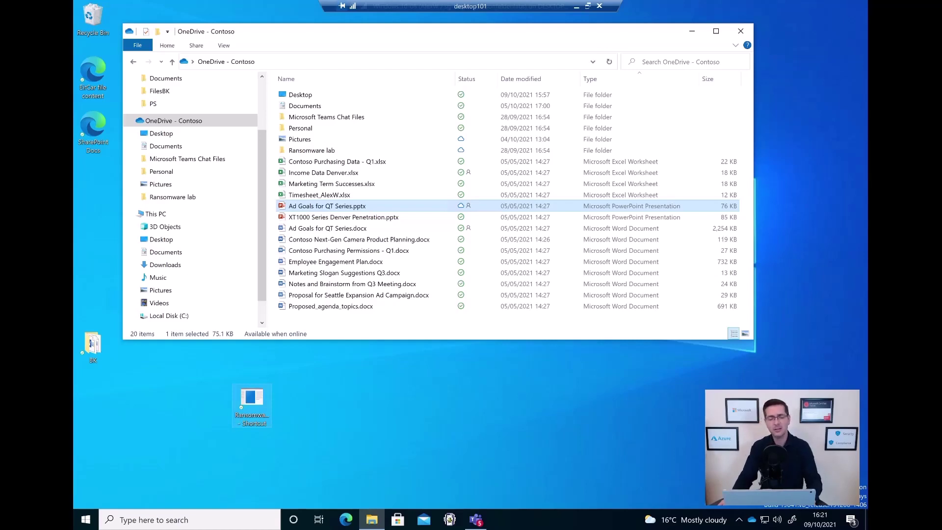
Run the RansomwareAttackV4 test program and mark the resulting ENCRYPTED File types
double_click(252, 403)
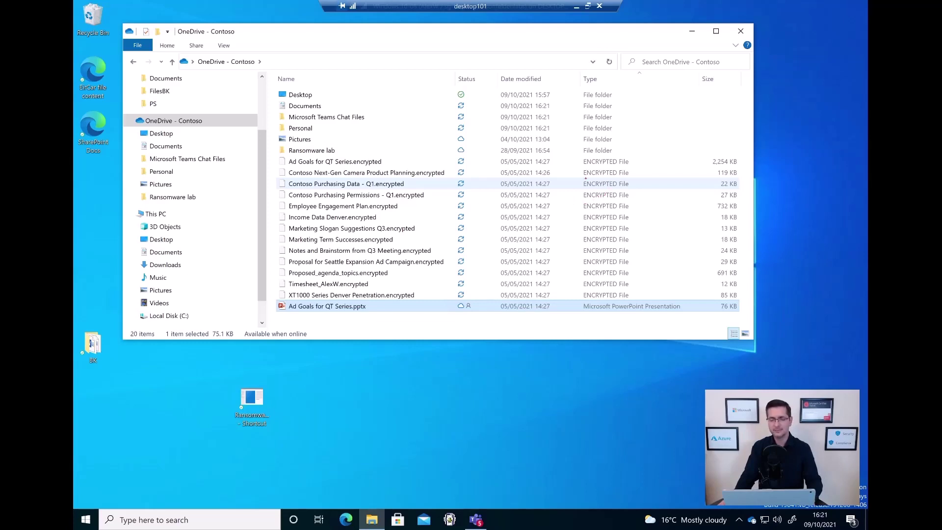
mouse_move(585, 174)
left_mouse_down()
mouse_move(580, 278)
mouse_move(638, 252)
mouse_move(619, 165)
mouse_move(597, 154)
left_mouse_up()
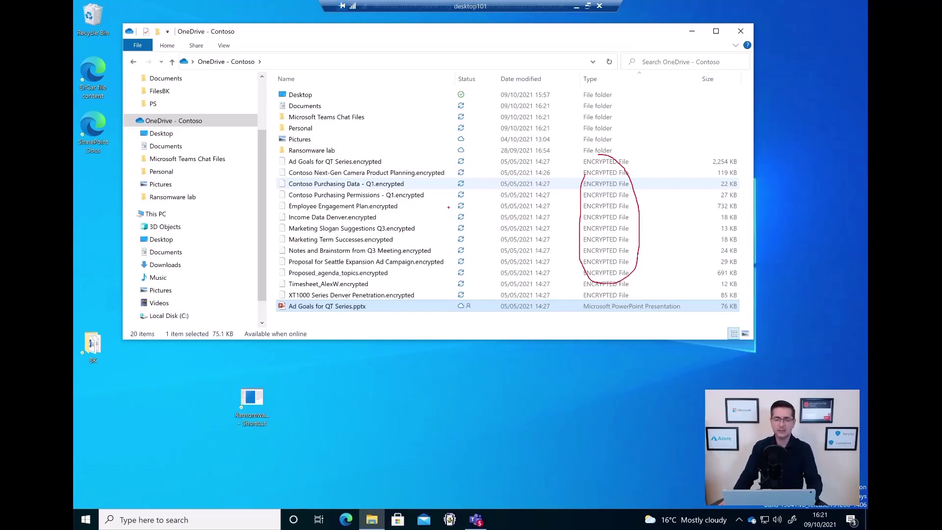
key("Escape")
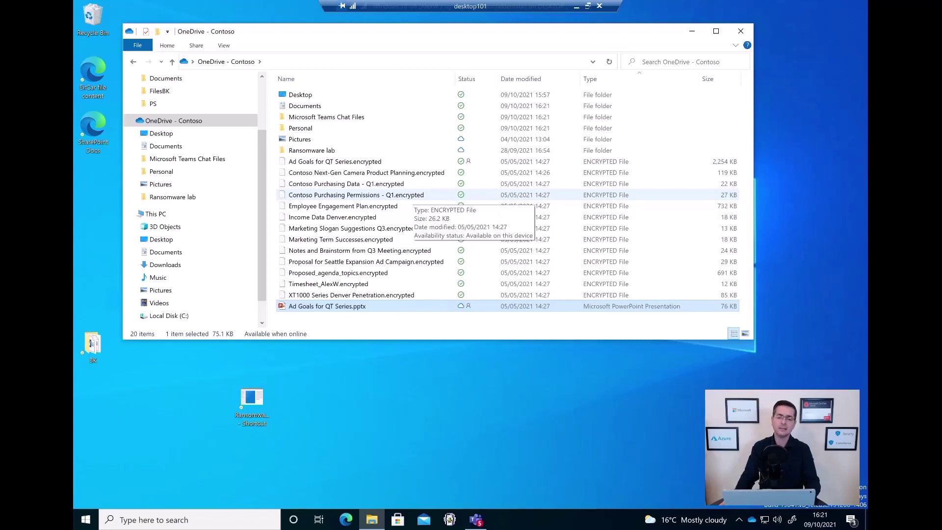
Inspect the encrypted Employee Engagement Plan, Income Data Denver and Marketing files, then view OneDrive online
left_click(343, 206)
left_click(332, 217)
left_click(368, 228)
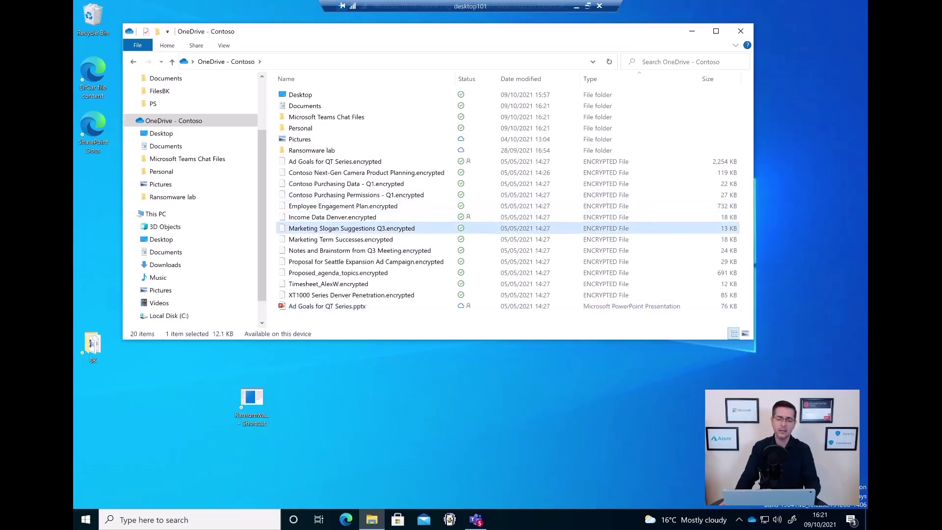
left_click(368, 240)
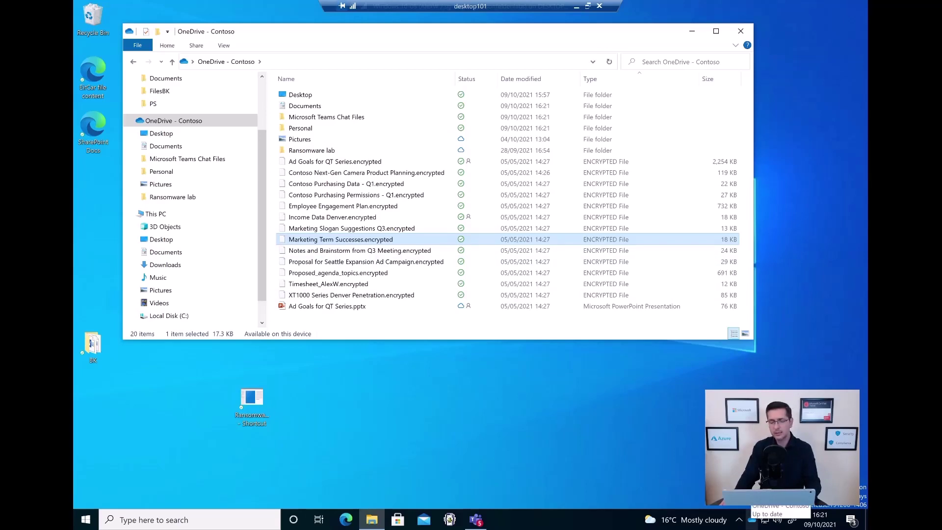
right_click(752, 519)
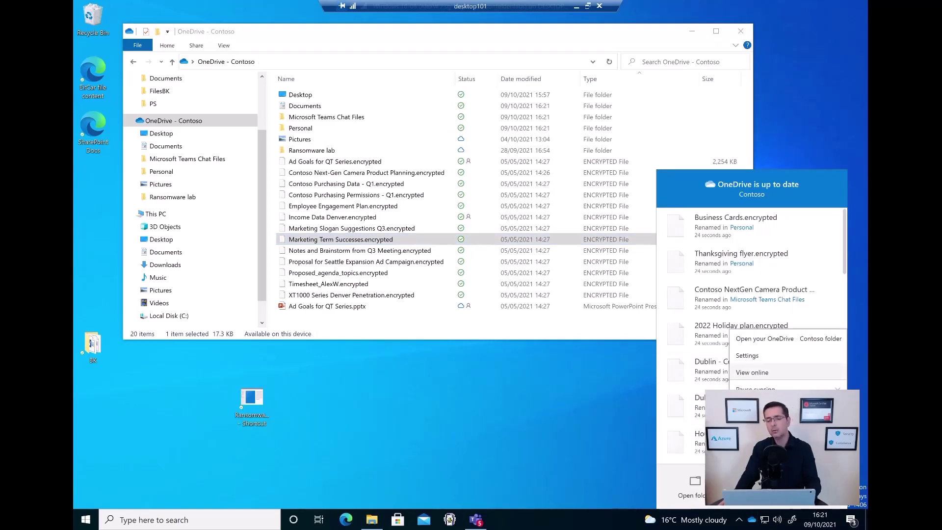
left_click(752, 372)
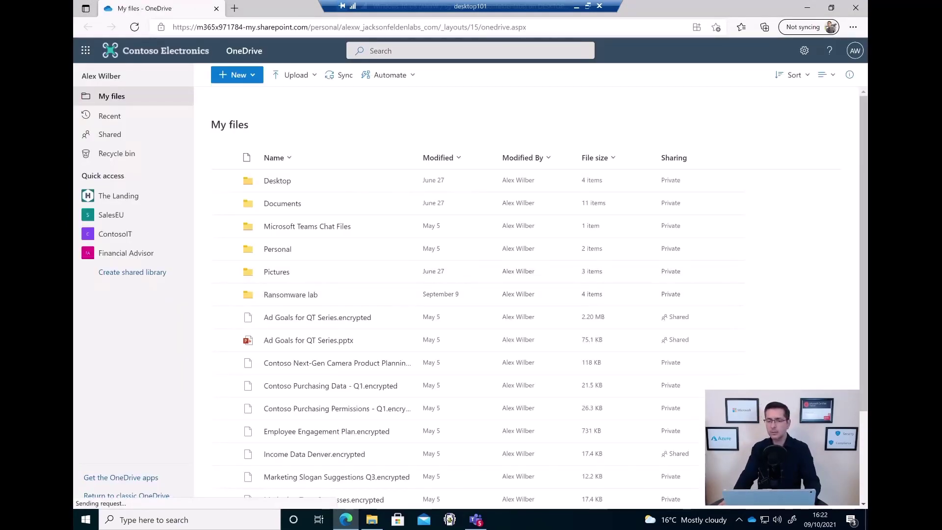
Go to the Restore your OneDrive page through the OneDrive Settings gear
left_click(804, 51)
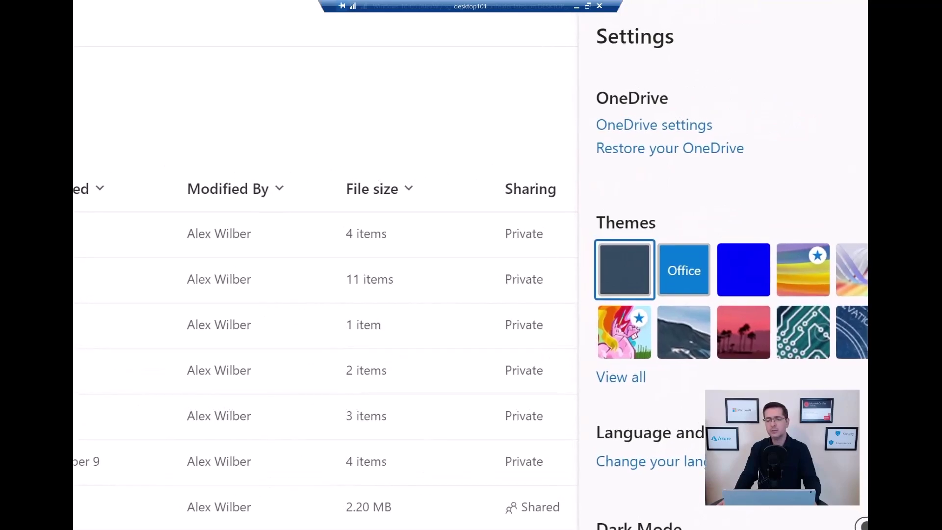
key("Tab")
key("Tab")
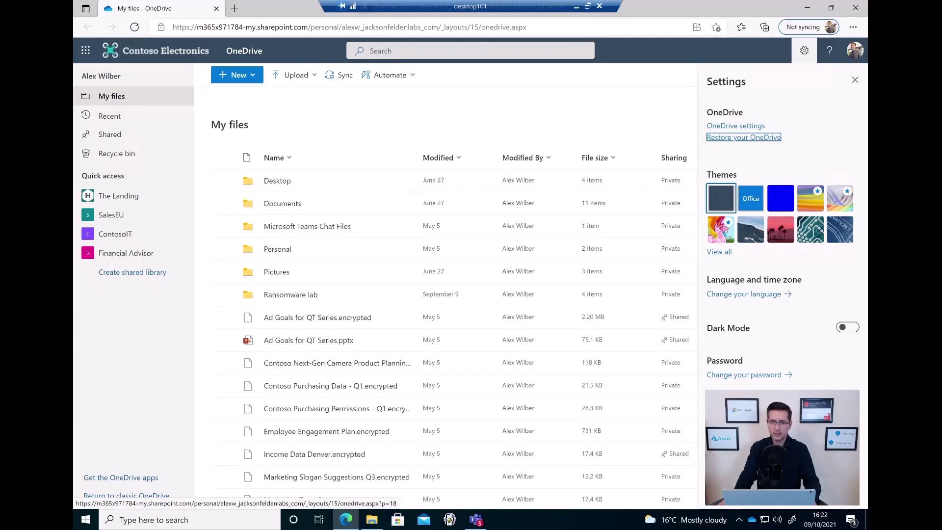
key("Return")
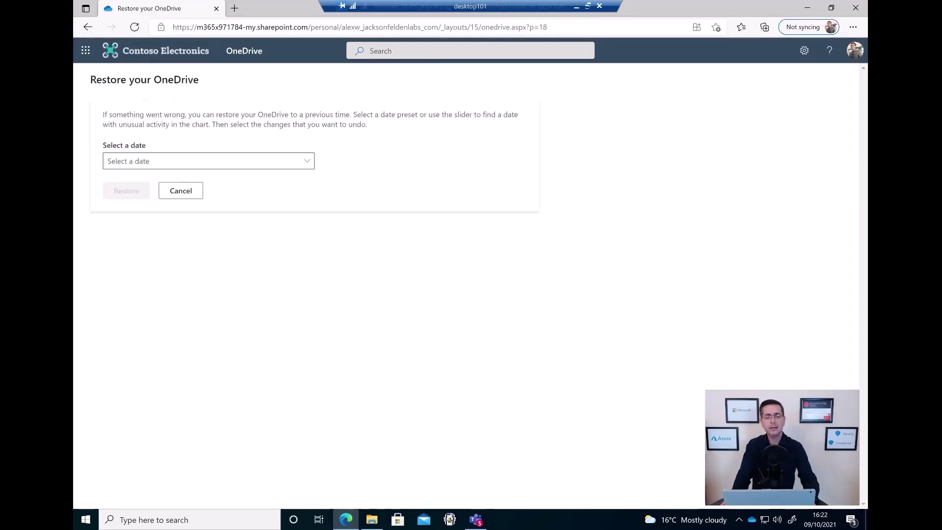
Set the restore date to Custom date and time and scroll down to the activity chart
left_click(208, 160)
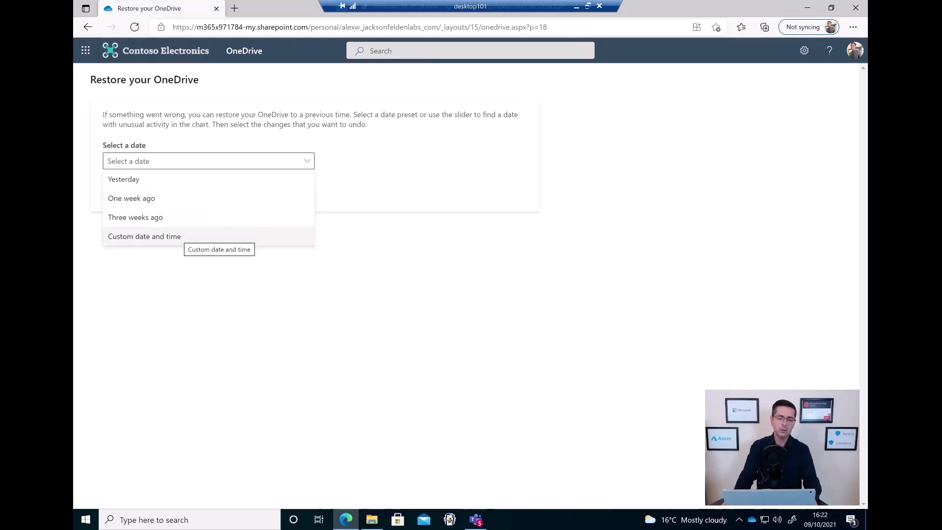
left_click(184, 237)
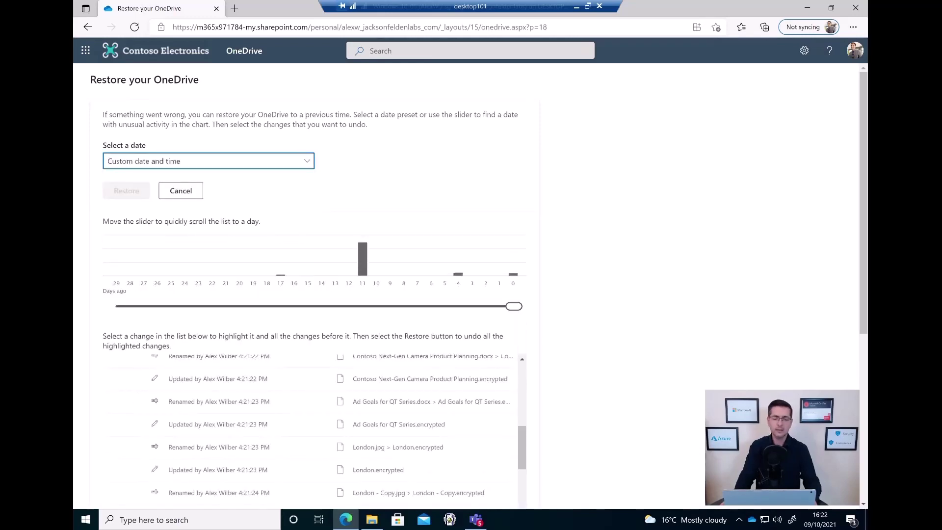
scroll(390, 270, "down", 1)
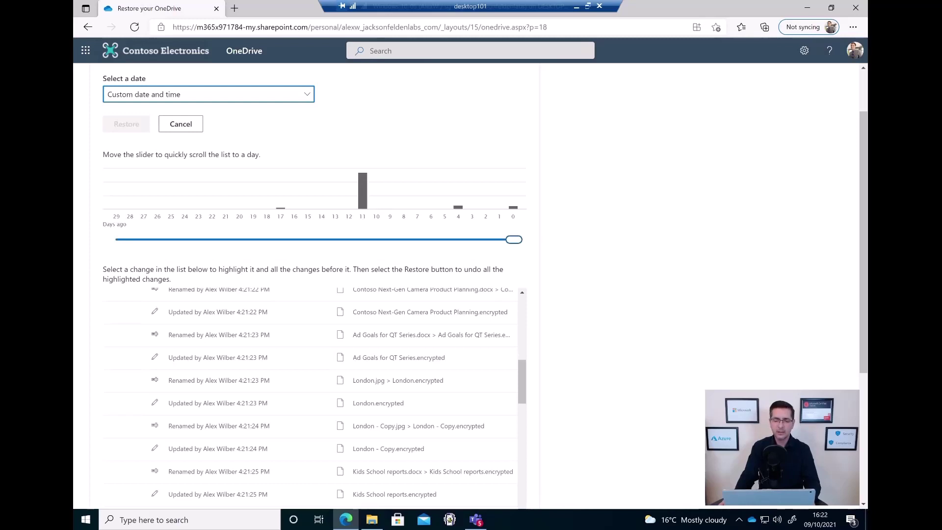
Move the timeline back to the 11-days-ago spike and review its 4:25 PM invoice PDF deletions
left_click_drag(514, 239, 363, 239)
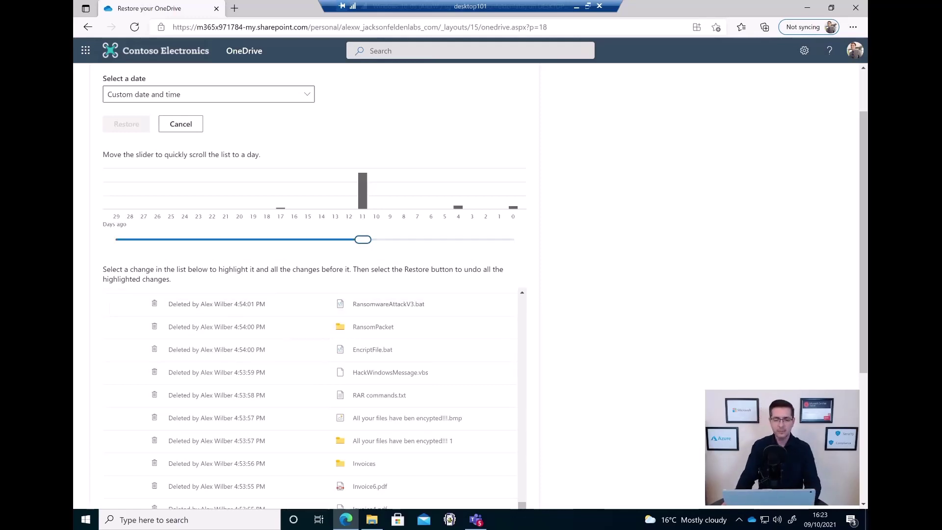
key("Left")
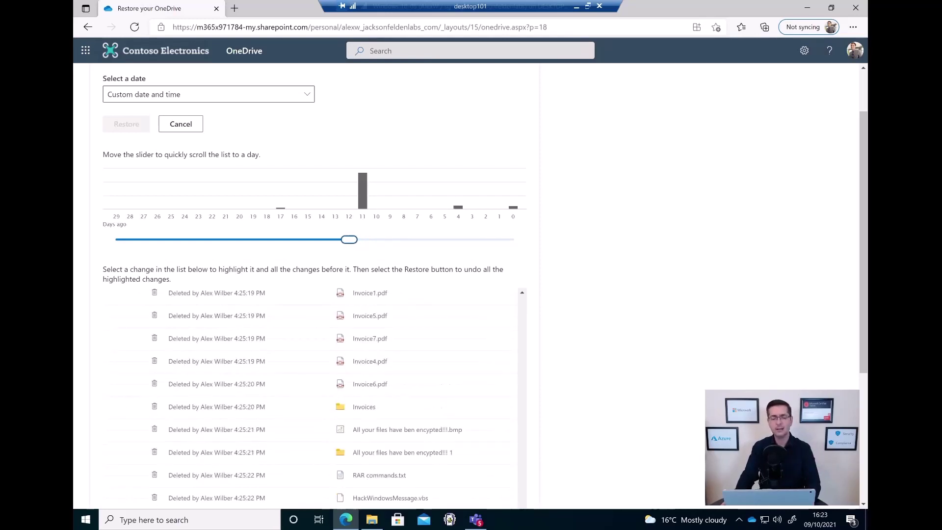
key("Tab")
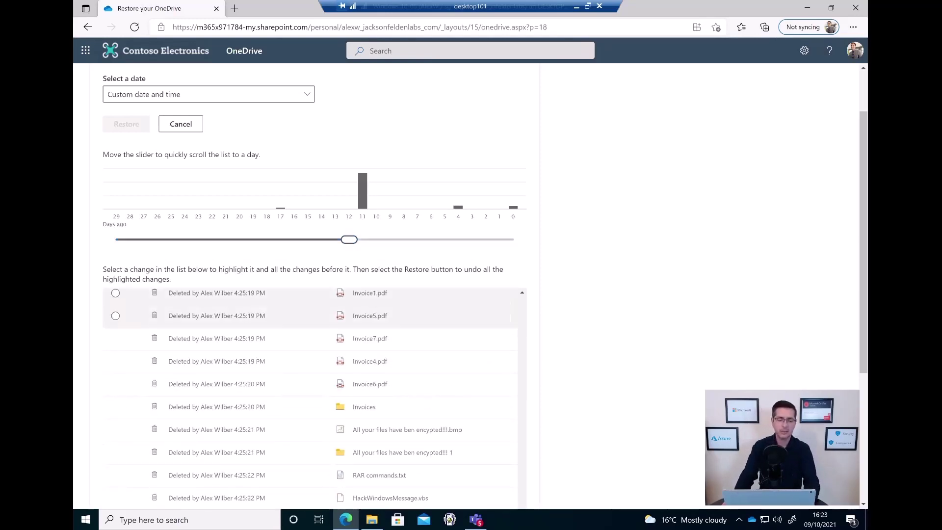
key("Down")
key("Down")
key("Down")
key("Down")
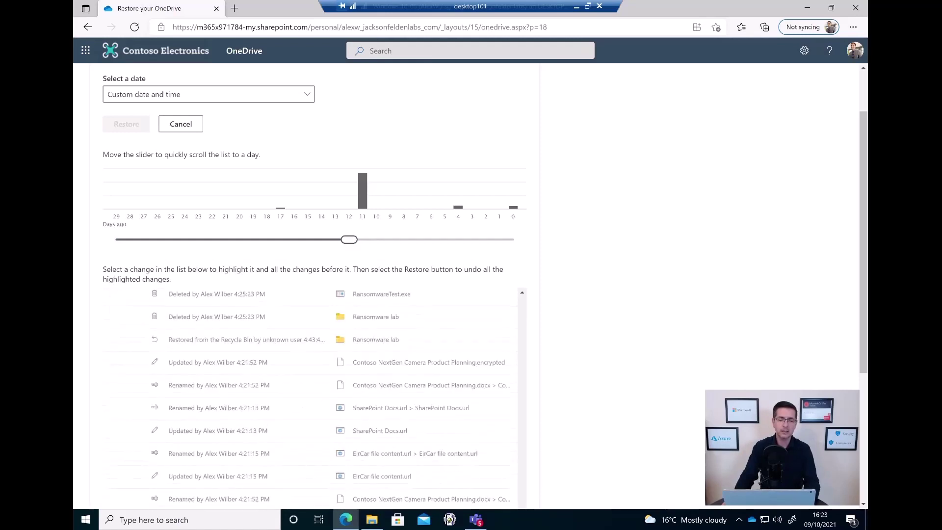
key("Home")
Restore the entire OneDrive to One week ago and confirm the restore
key("shift+Tab")
key("shift+Tab")
key("shift+Tab")
key("alt+Down")
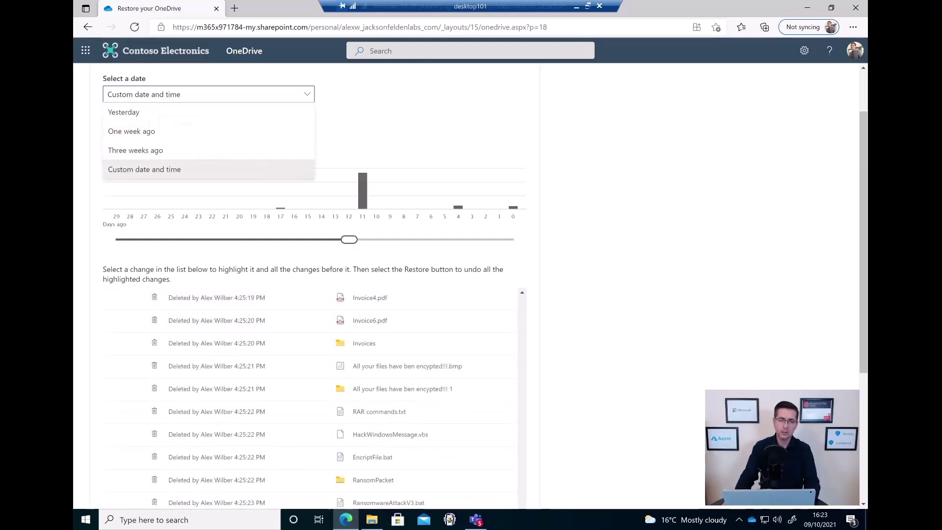
key("Up")
key("Up")
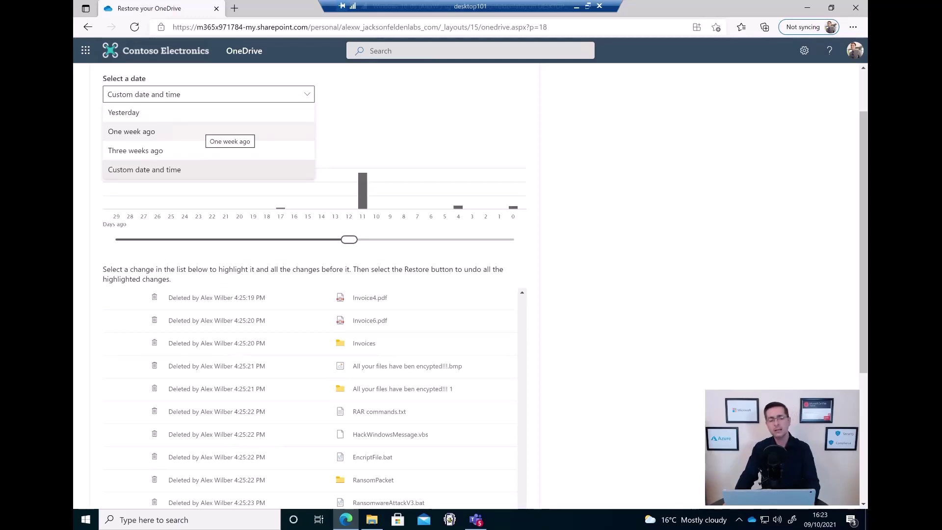
key("Return")
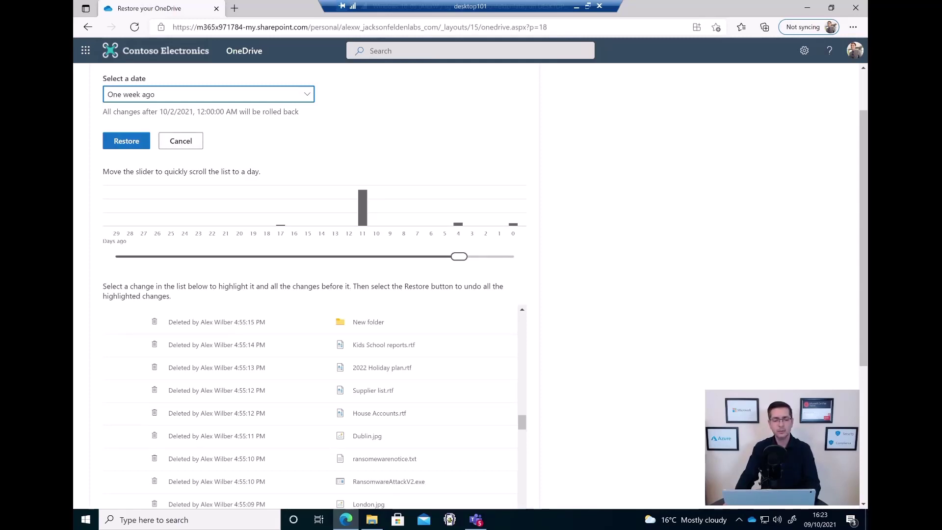
key("Tab")
key("Return")
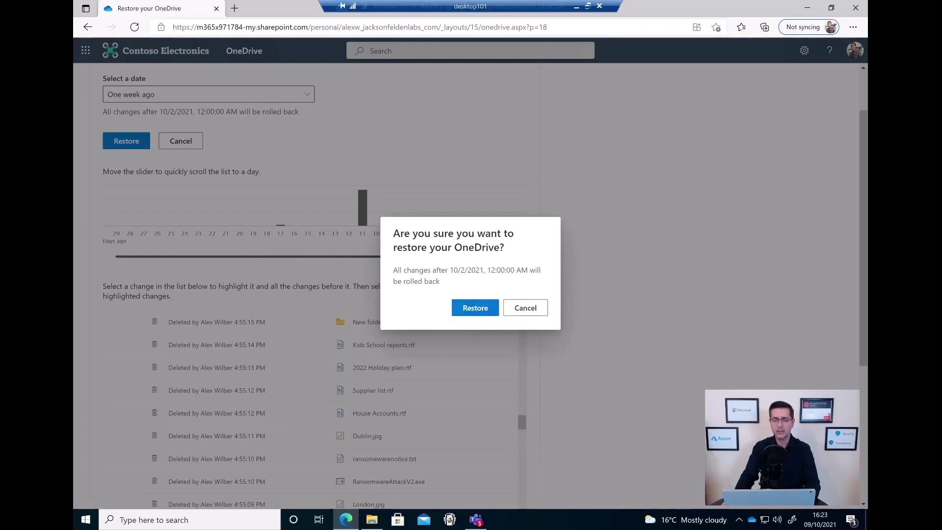
key("Return")
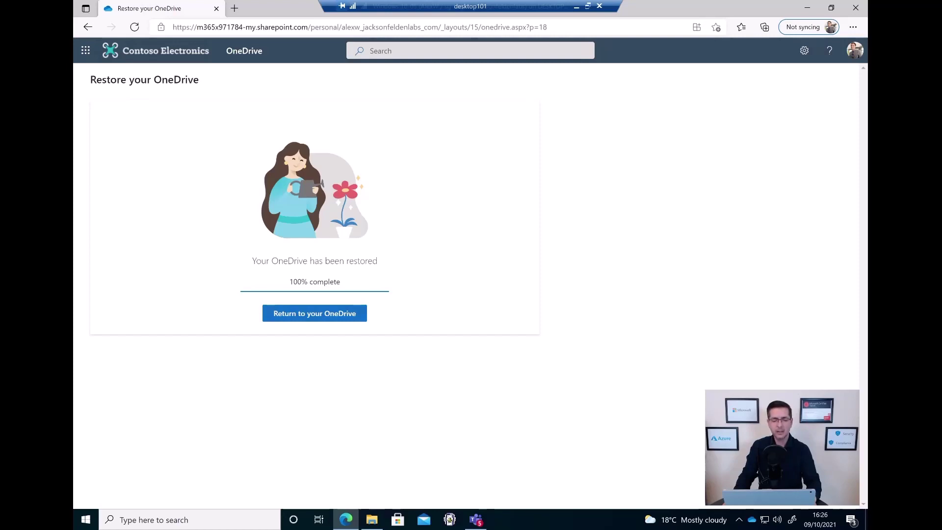
Return to My files to check the restored .docx and .xlsx files, then minimize Edge
left_click(315, 313)
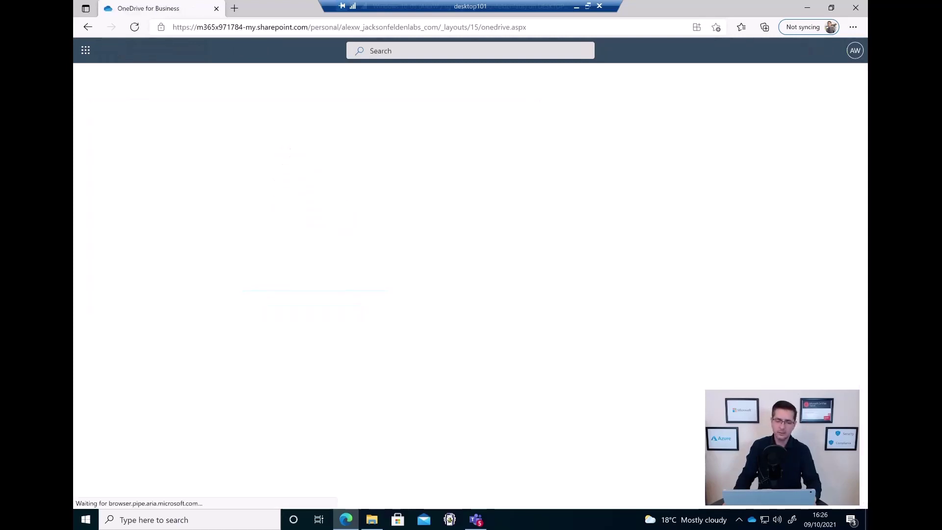
scroll(314, 319, "down", 3)
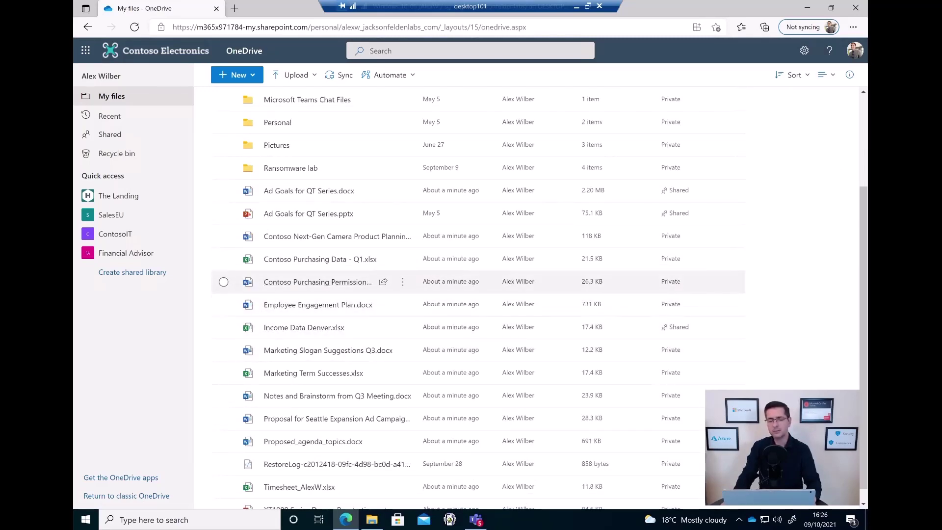
mouse_move(343, 282)
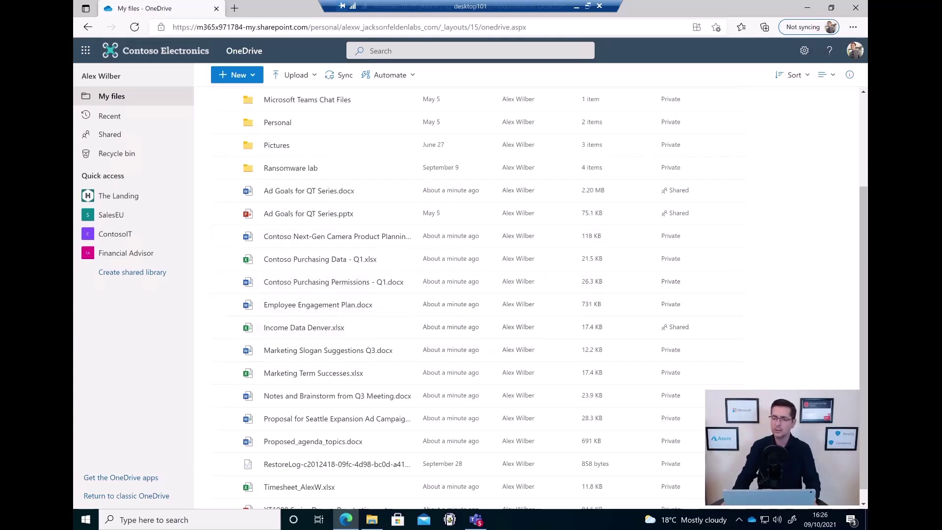
left_click(807, 7)
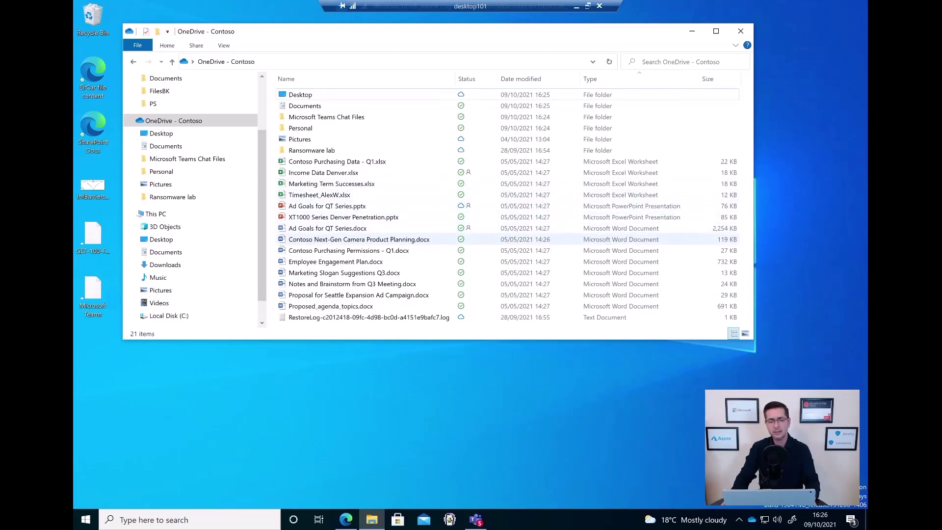
Open the restored Timesheet_AlexW.xlsx workbook in Excel
left_click(319, 194)
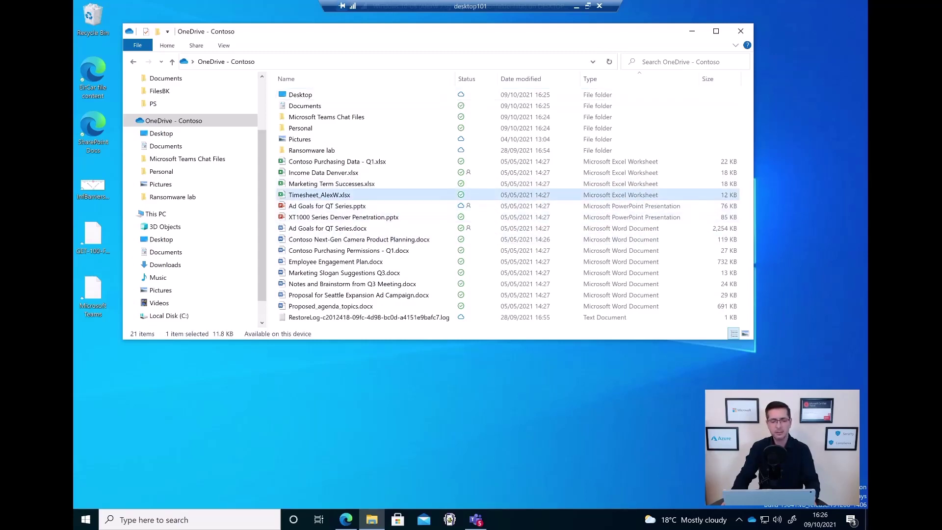
key("Return")
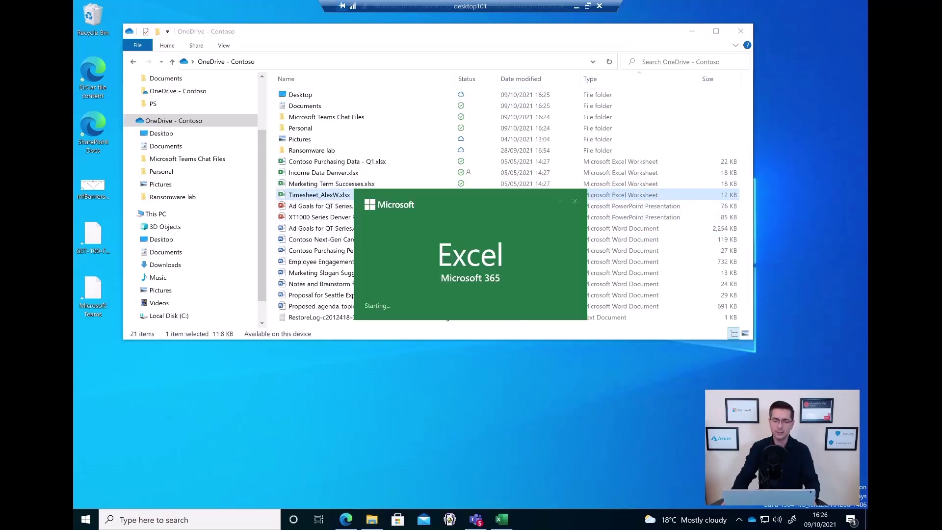